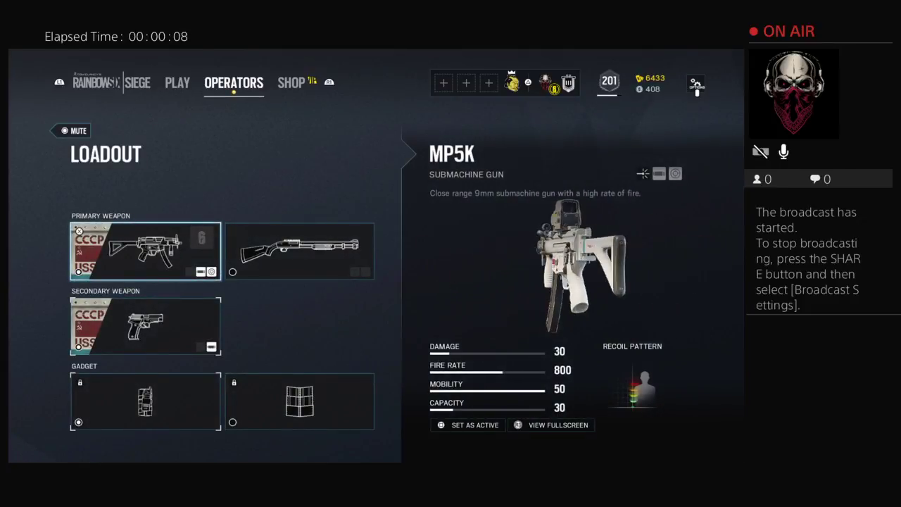
Step: Back out of the loadout to the Operators grid and reopen Mute's operator page
{"action": "key", "text": "Escape"}
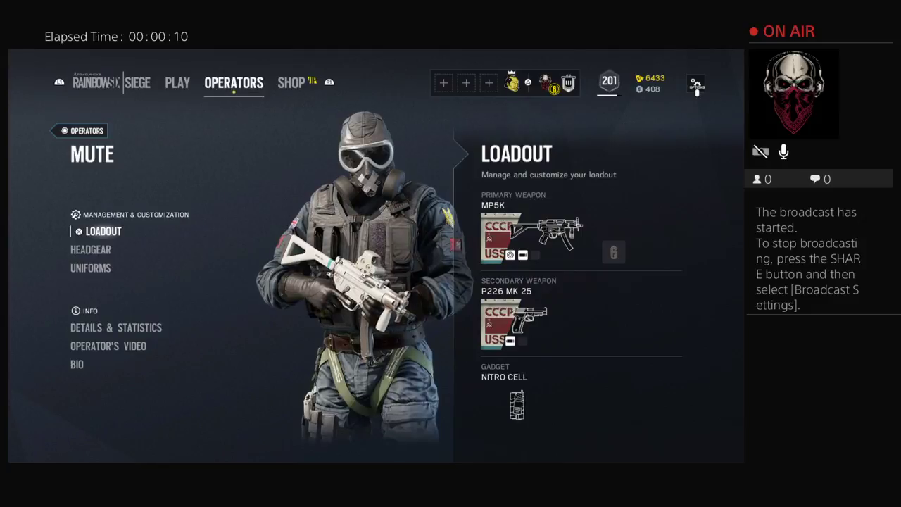
{"action": "key", "text": "Escape"}
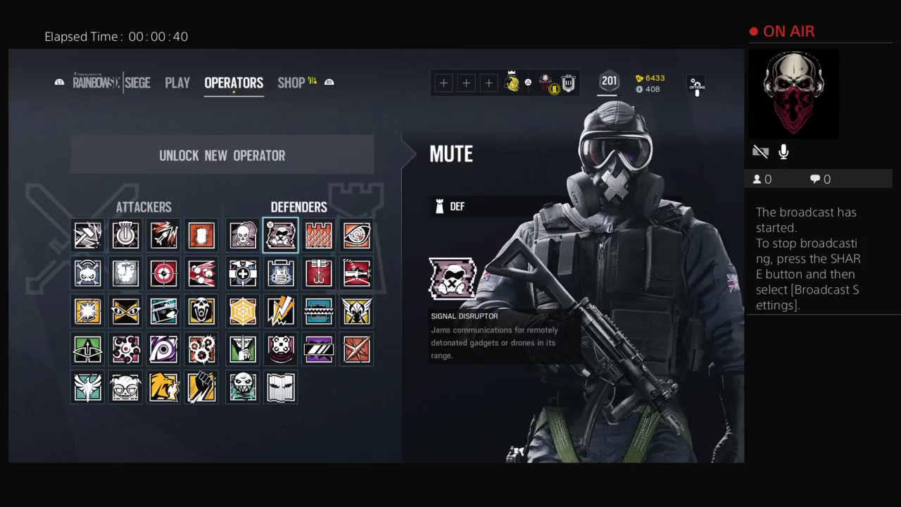
{"action": "key", "text": "Return"}
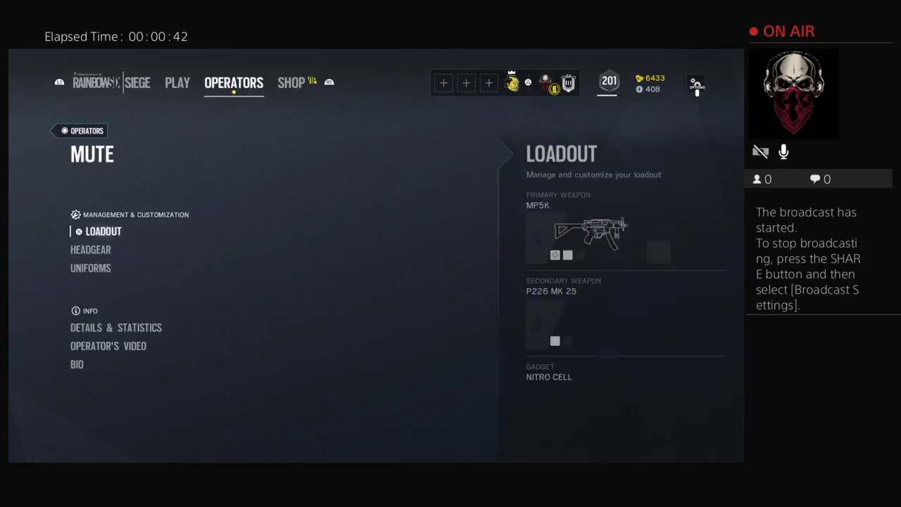
{"action": "key", "text": "Return"}
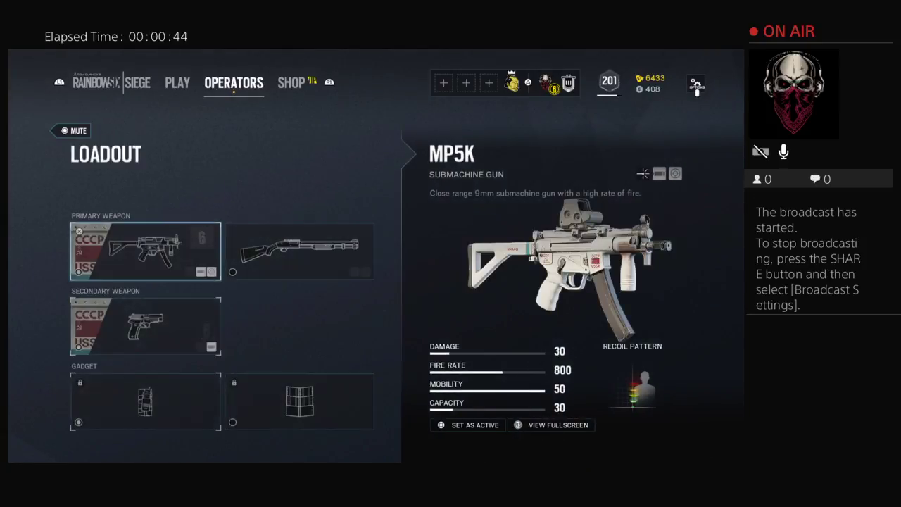
{"action": "key", "text": "Return"}
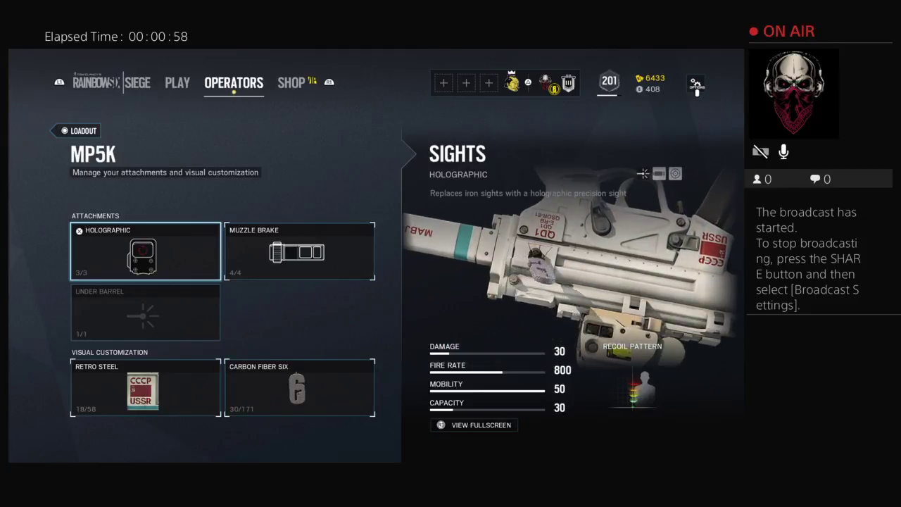
{"action": "key", "text": "Escape"}
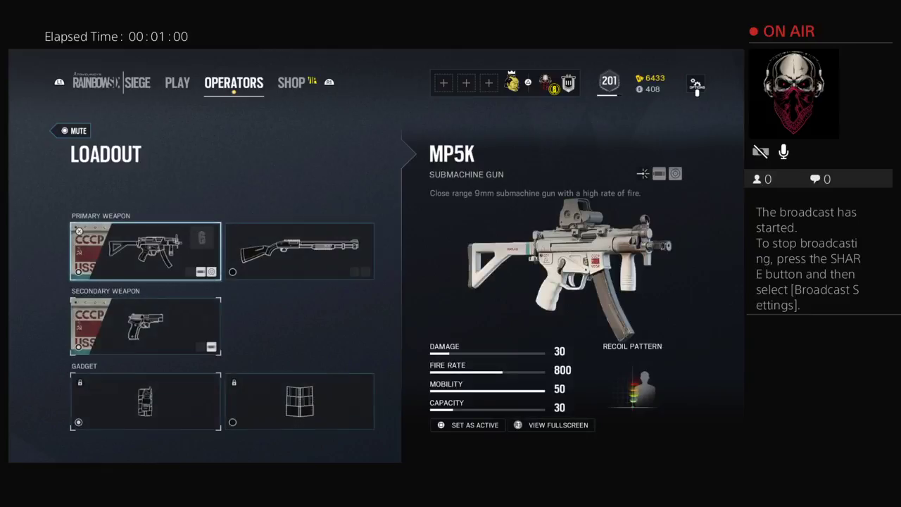
{"action": "key", "text": "Escape"}
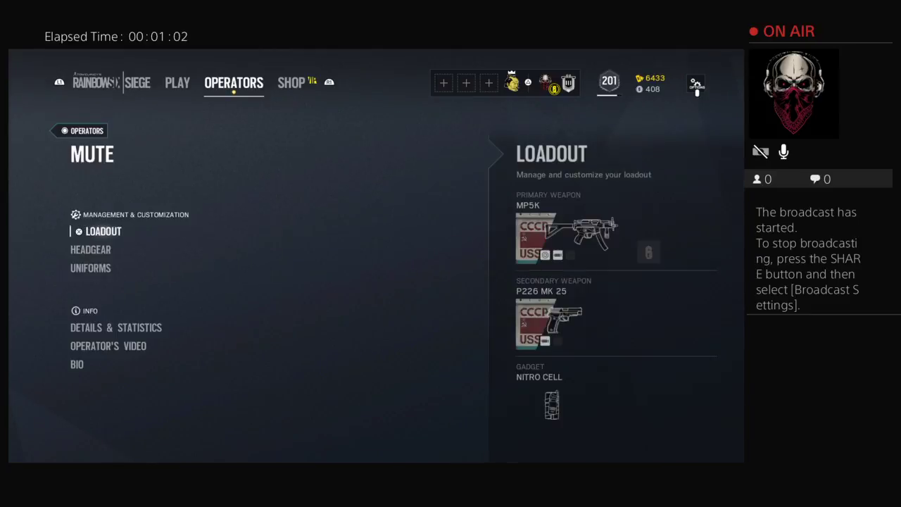
{"action": "key", "text": "Escape"}
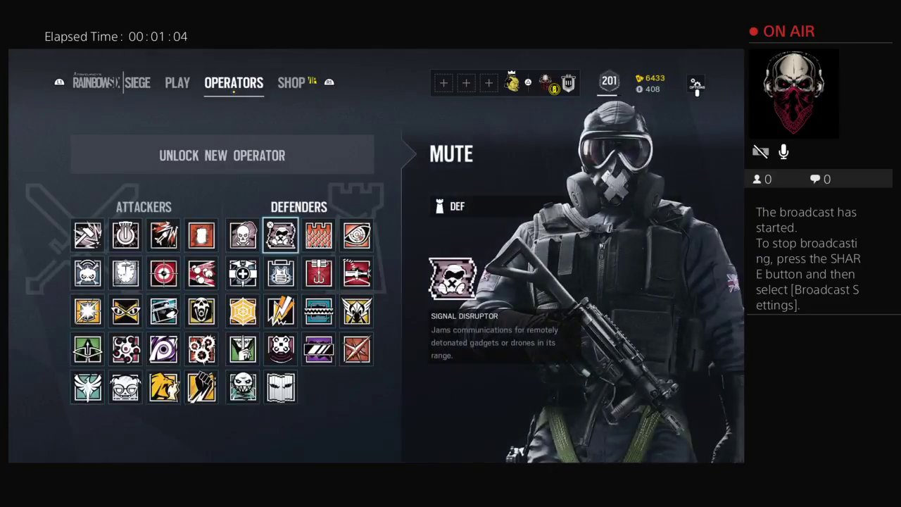
{"action": "key", "text": "Return"}
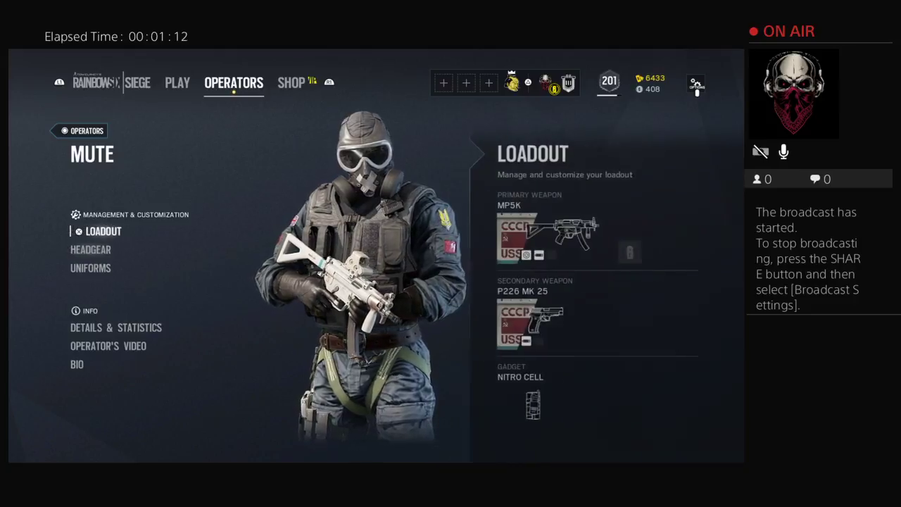
Step: Open the MP5K's sight options in Mute's loadout and preview the Holographic sight
{"action": "key", "text": "Return"}
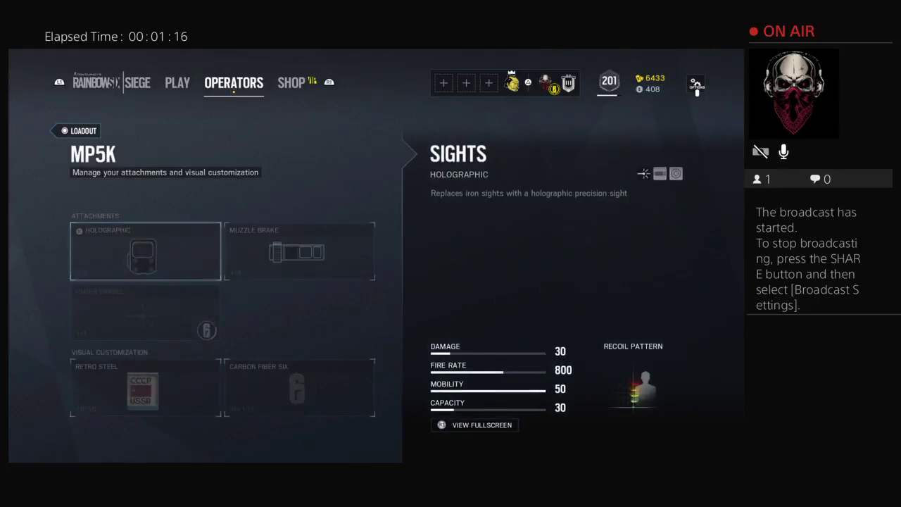
{"action": "key", "text": "Return"}
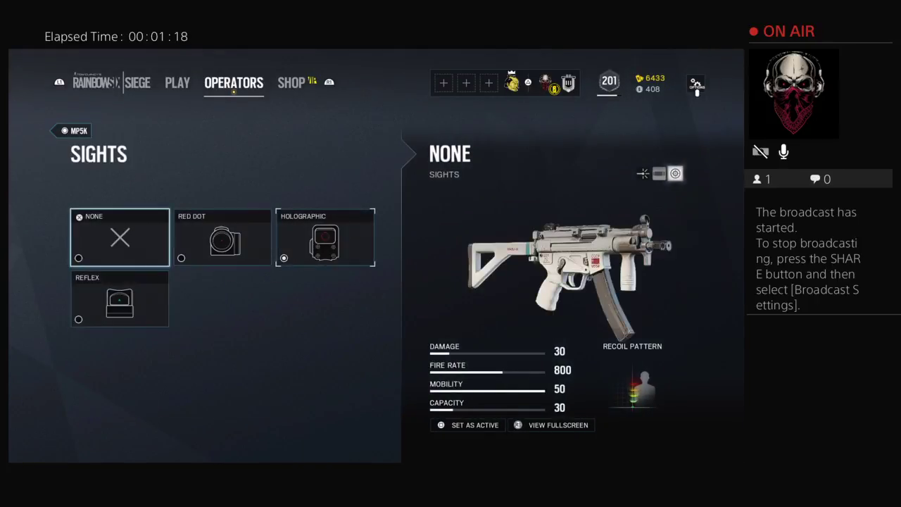
{"action": "key", "text": "Right"}
{"action": "key", "text": "Right"}
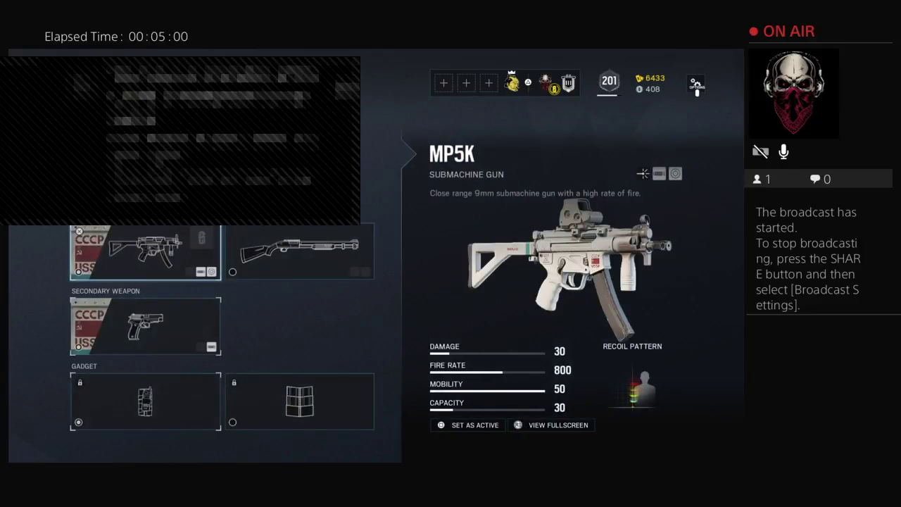
Step: Preview the M590A1 shotgun, then return to Mute's page and enter Uniforms
{"action": "key", "text": "Right"}
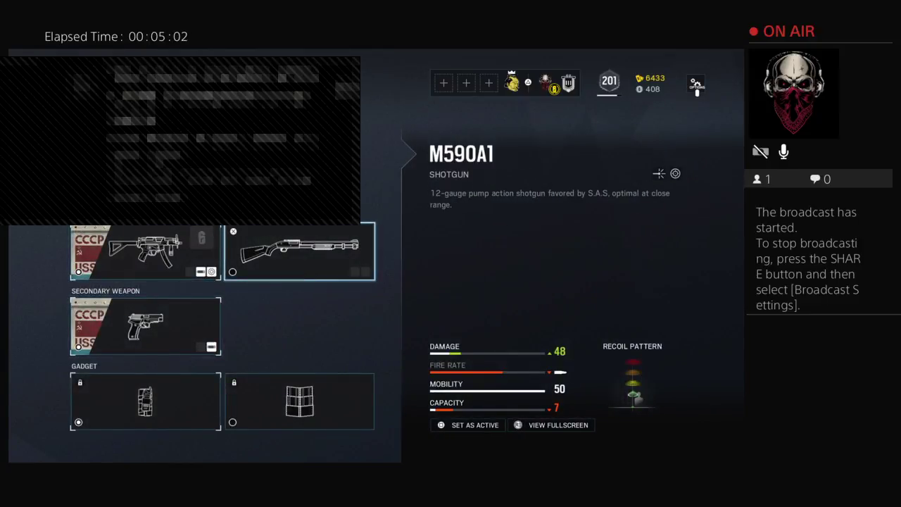
{"action": "key", "text": "Escape"}
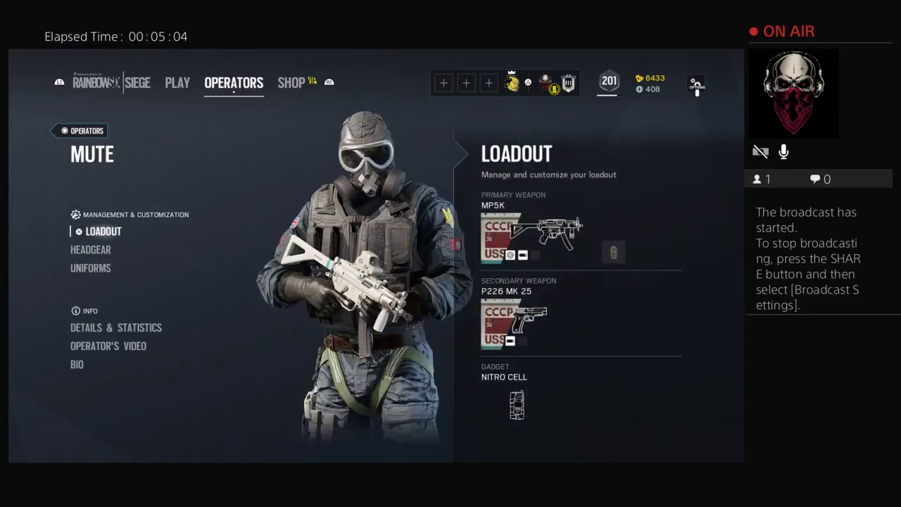
{"action": "key", "text": "Down"}
{"action": "key", "text": "Down"}
{"action": "key", "text": "Down"}
{"action": "key", "text": "Up"}
{"action": "key", "text": "Return"}
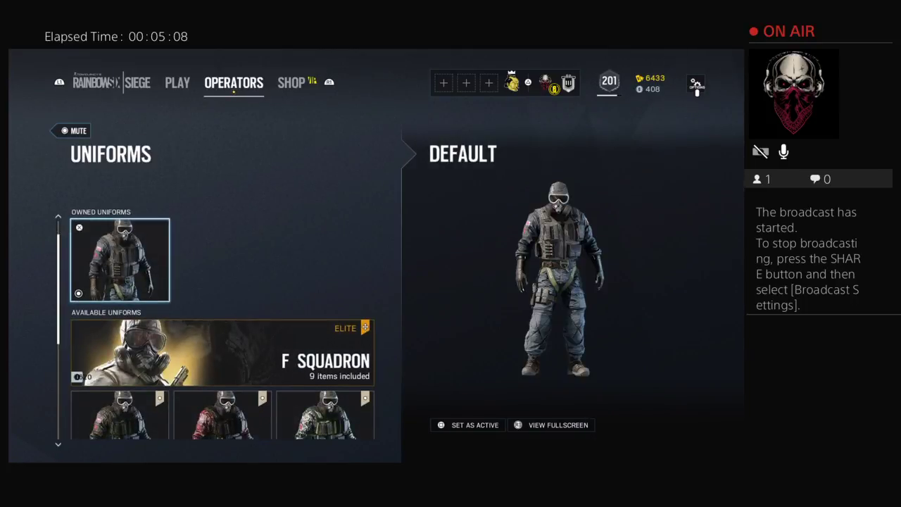
Step: Browse purchasable uniforms past S.A.S. Chemical Warfare to MTP Alpine and its price
{"action": "key", "text": "Down"}
{"action": "key", "text": "Right"}
{"action": "key", "text": "Down"}
{"action": "key", "text": "Right"}
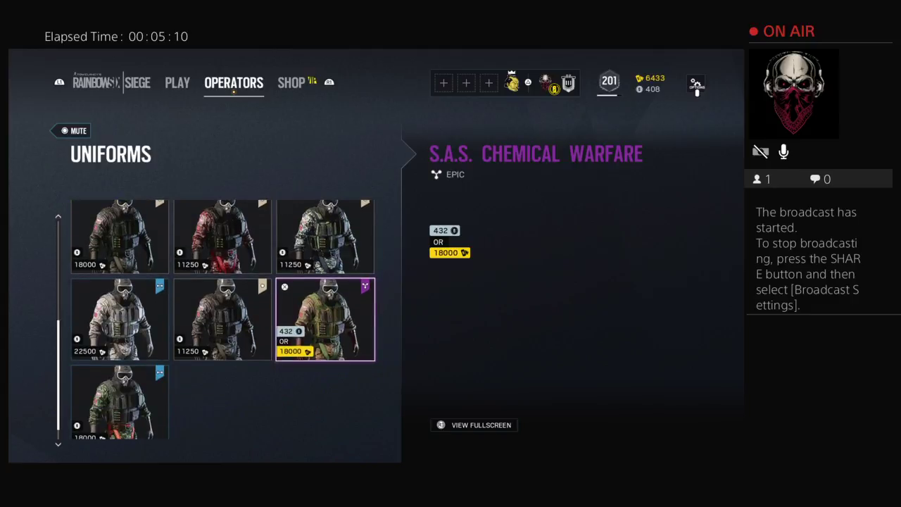
{"action": "key", "text": "Left"}
{"action": "key", "text": "Left"}
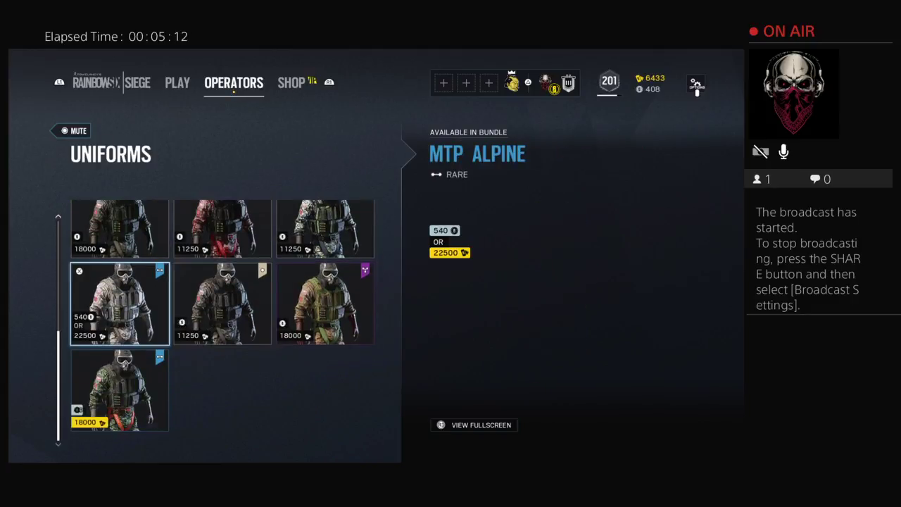